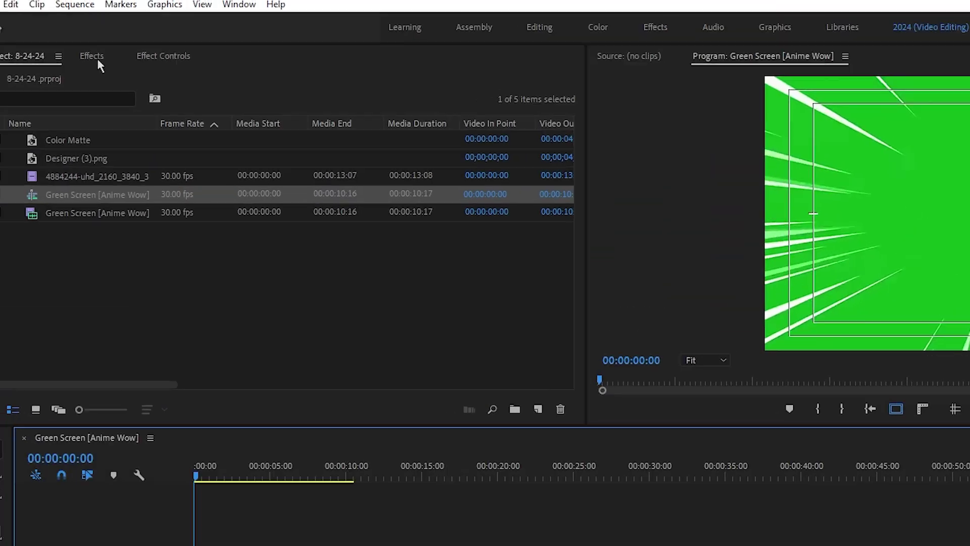
Search the Effects panel for 'color key' and pick Color Key under Keying
left_click(278, 167)
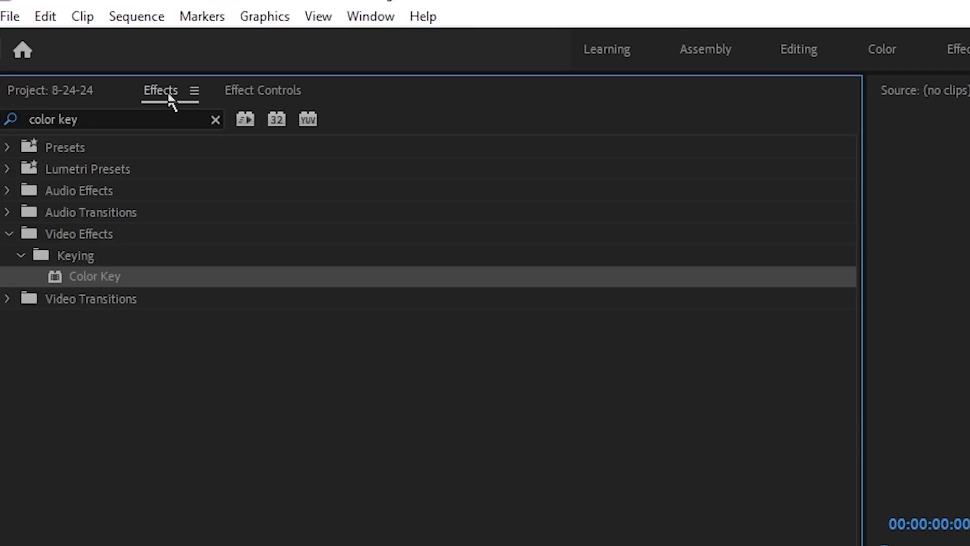
left_click(216, 120)
left_click(370, 16)
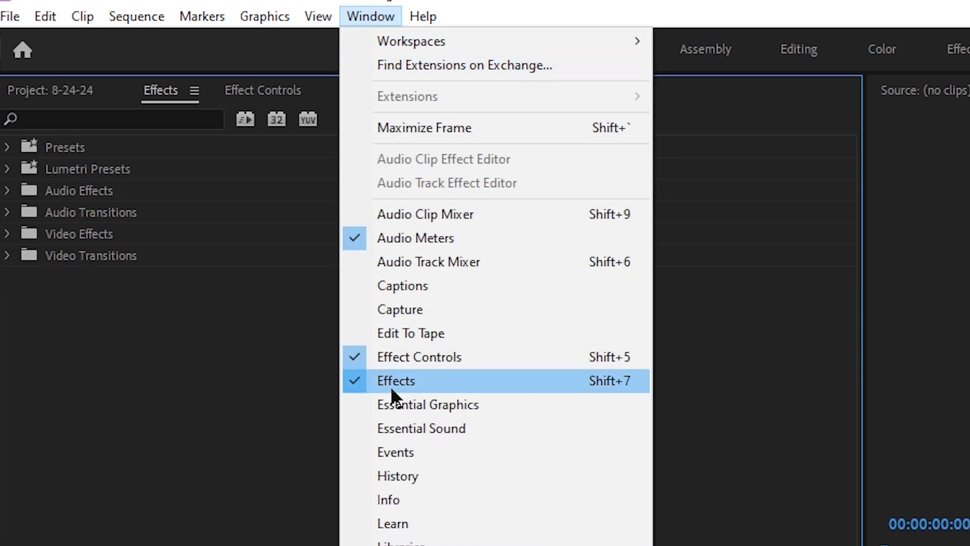
left_click(188, 121)
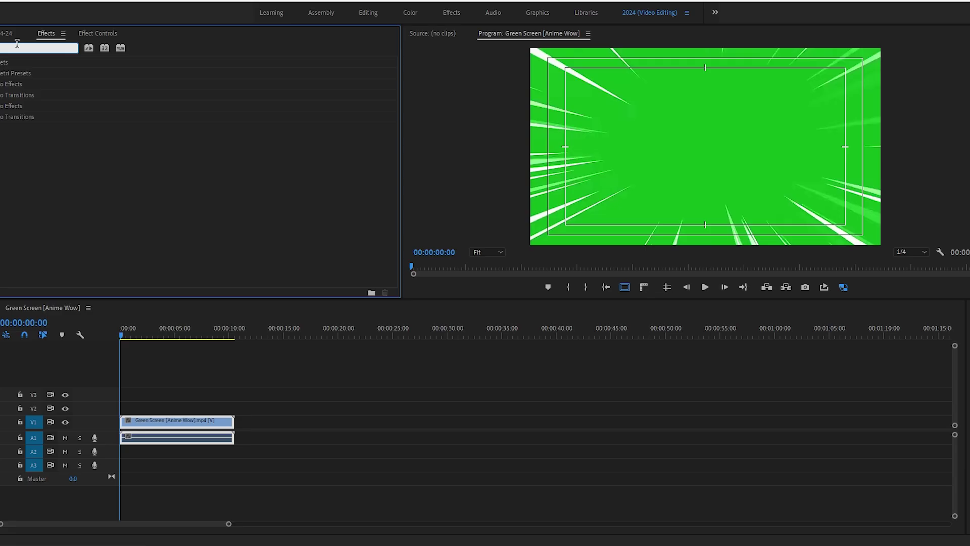
type("col")
type("or key")
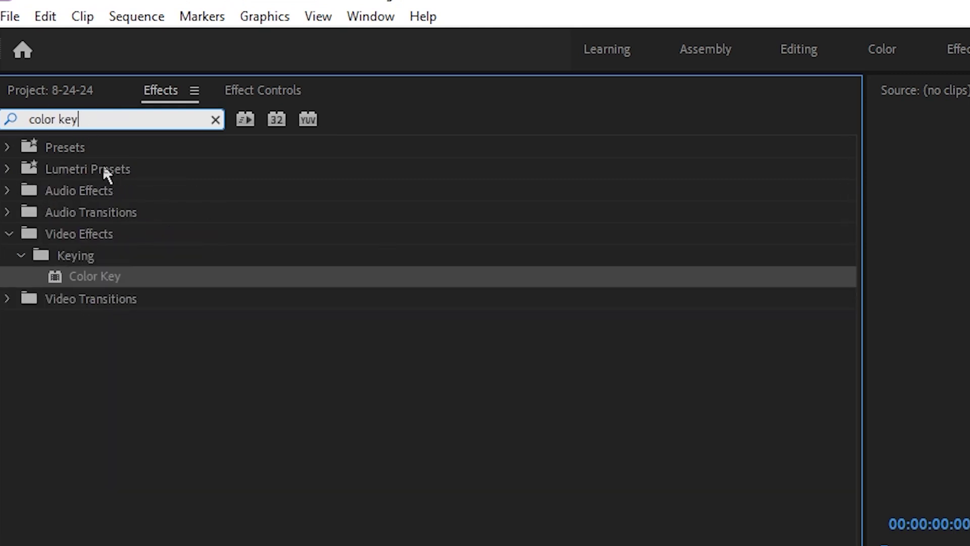
left_click(91, 277)
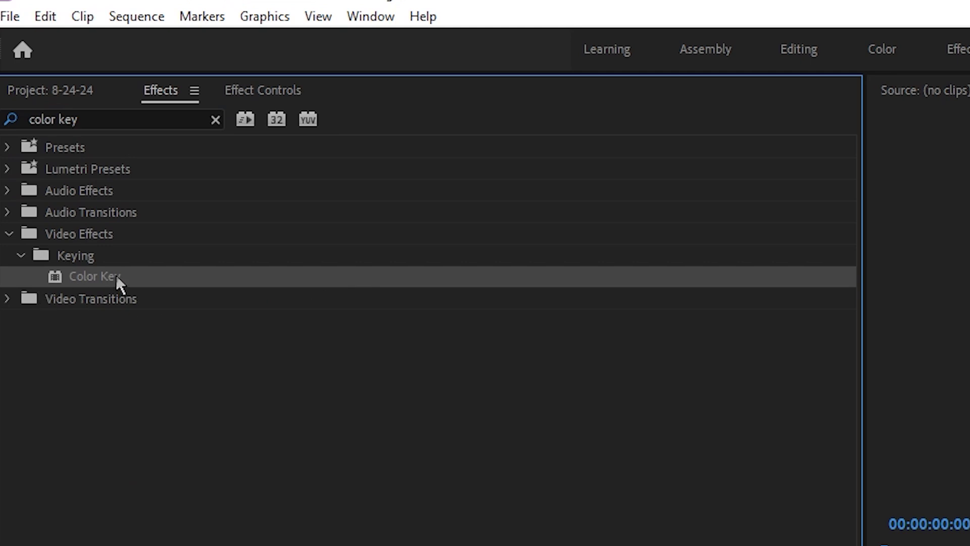
Show the speed-lines clip's Effect Controls with the Color Key properties expanded
left_click(167, 421)
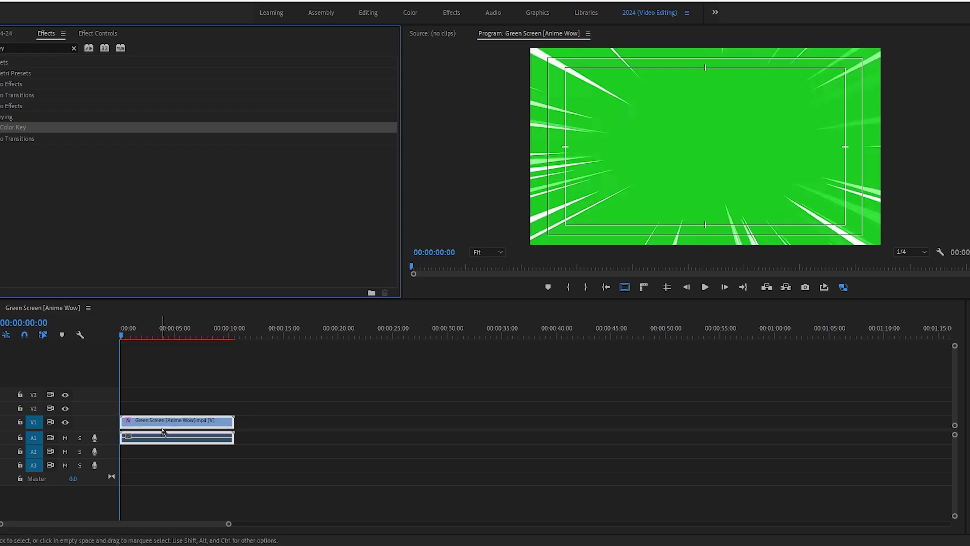
left_click(98, 33)
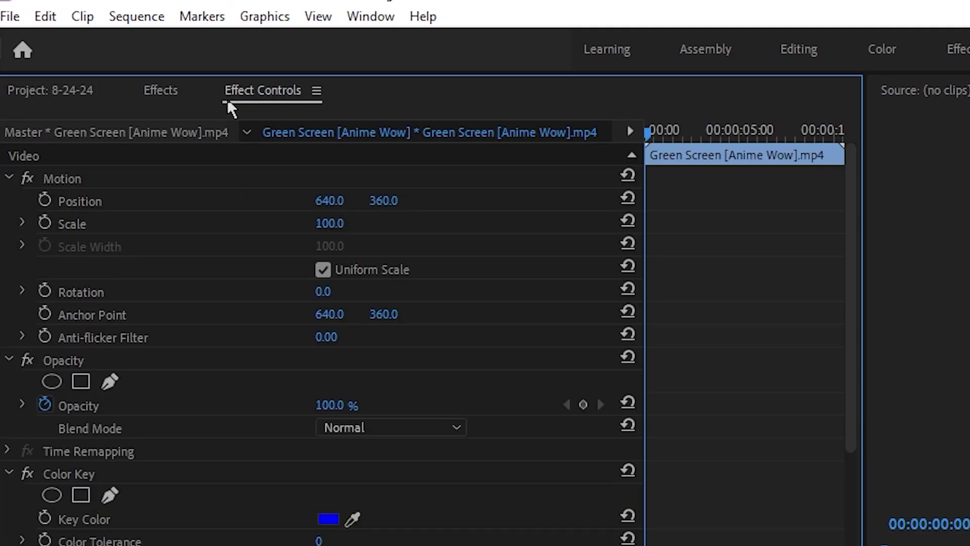
left_click(370, 16)
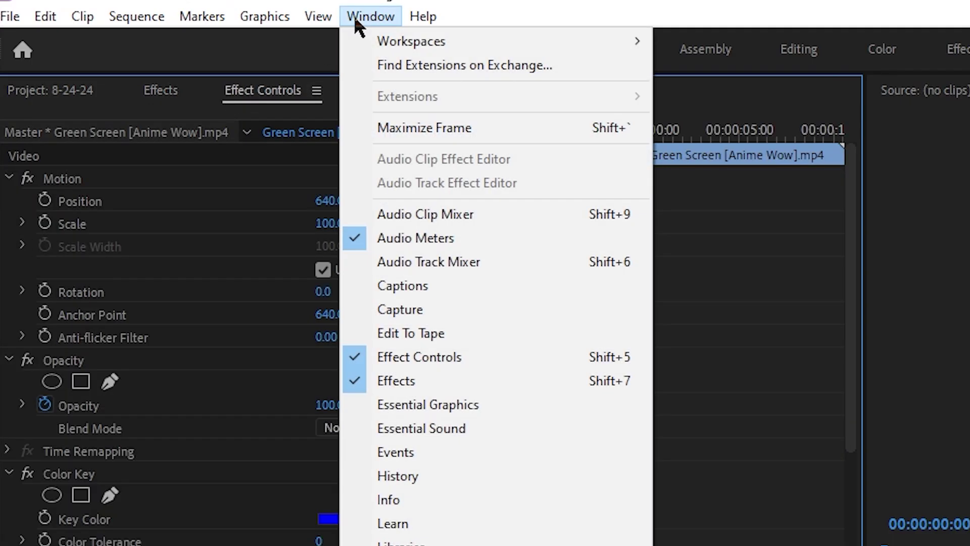
left_click(296, 104)
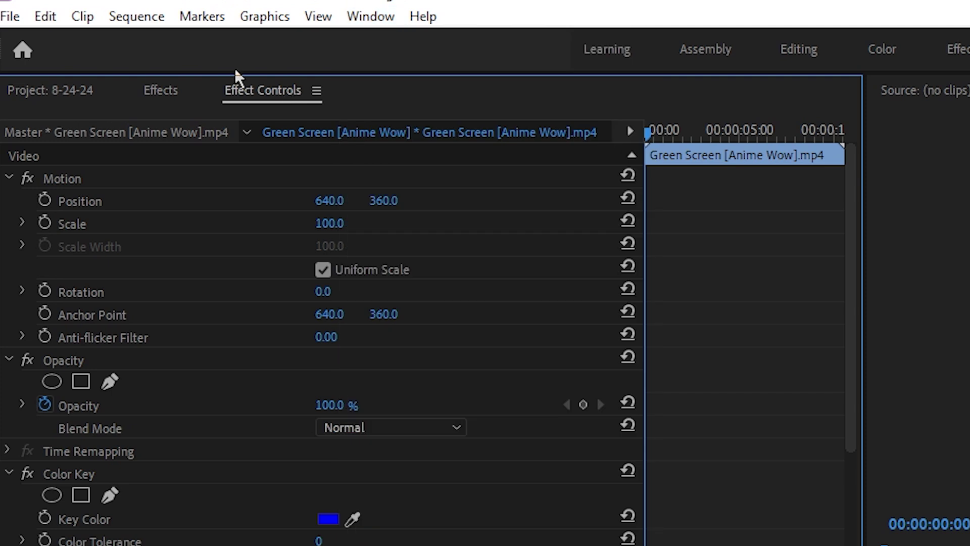
scroll(124, 451, "down", 2)
left_click(64, 412)
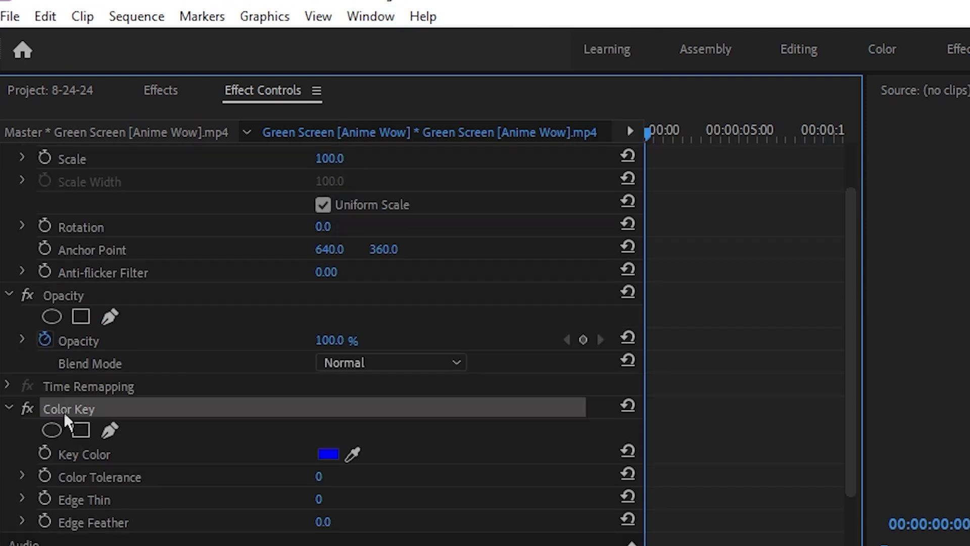
left_click(9, 409)
Sample the green background in the Program Monitor as Color Key's key colour
left_click(352, 454)
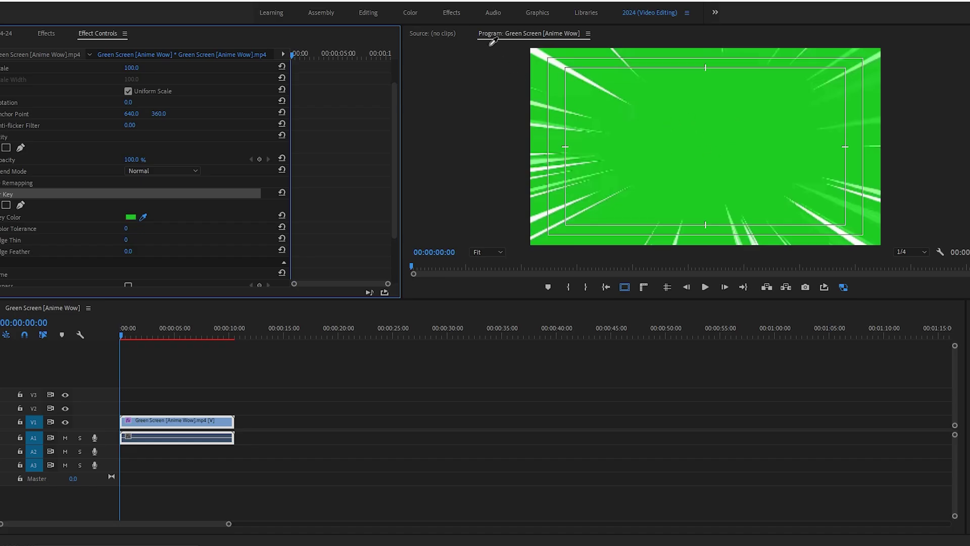
left_click(702, 144)
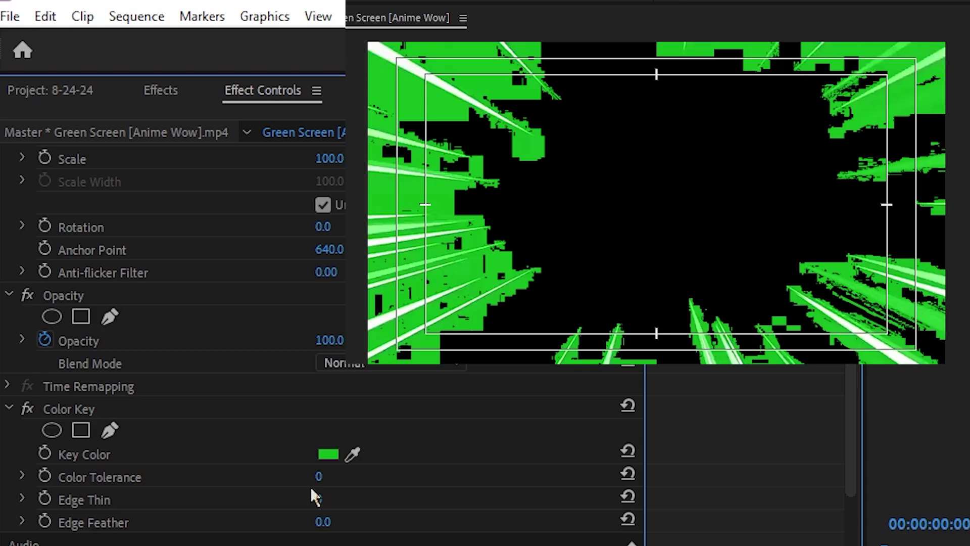
Raise Color Key's Color Tolerance to 61 and set Edge Thin to 1
left_click(153, 477)
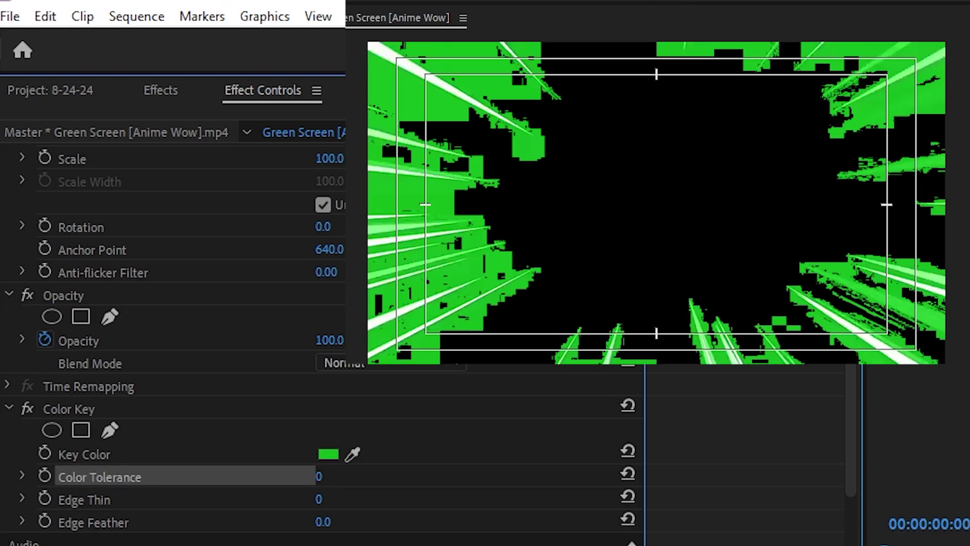
left_click_drag(319, 476, 326, 477)
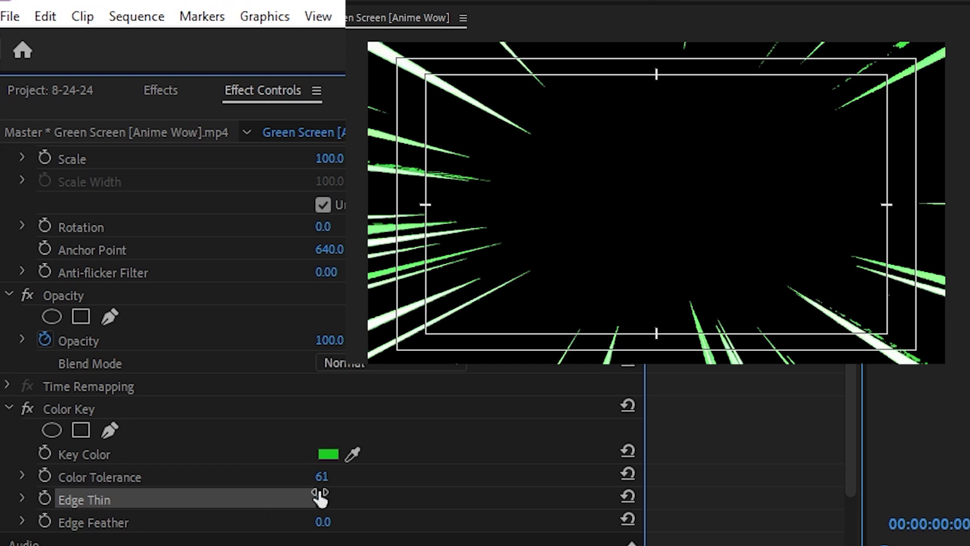
left_click(321, 494)
type("1")
key("Return")
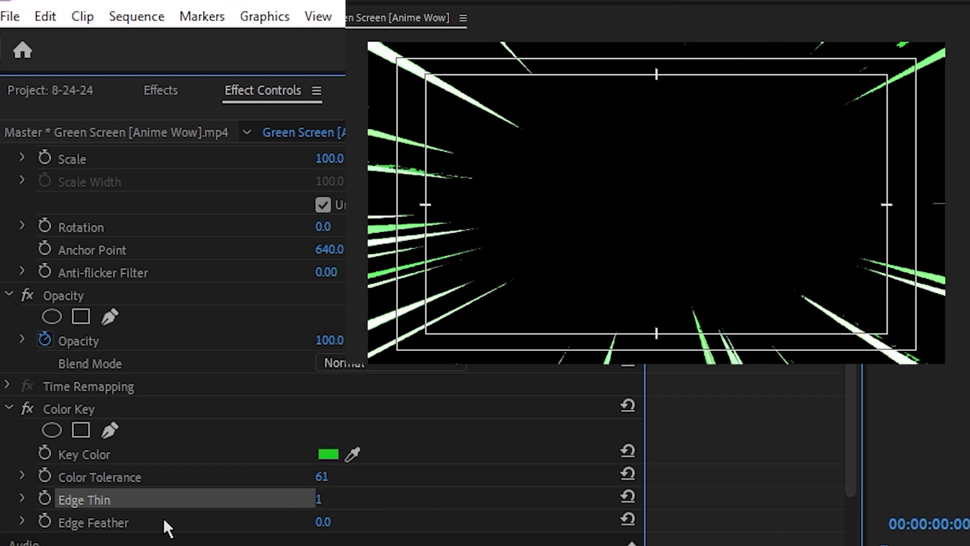
Set Edge Feather to 10, correcting a first entry of 25
left_click(319, 522)
type("25")
key("Return")
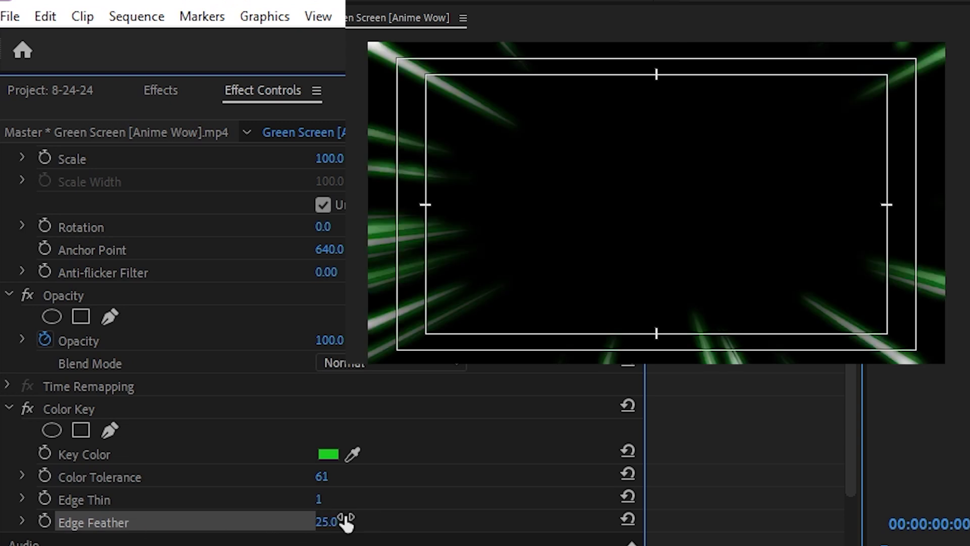
left_click(333, 522)
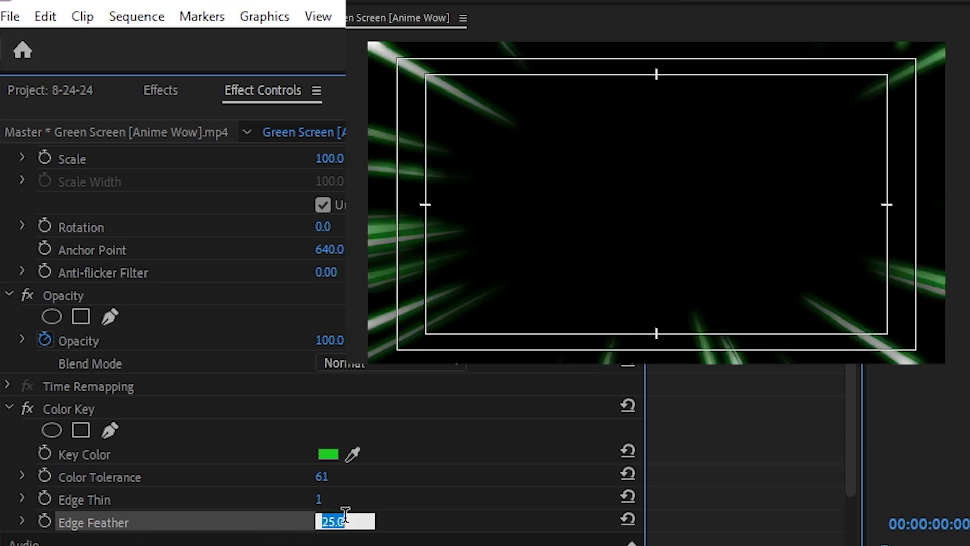
type("10")
key("Return")
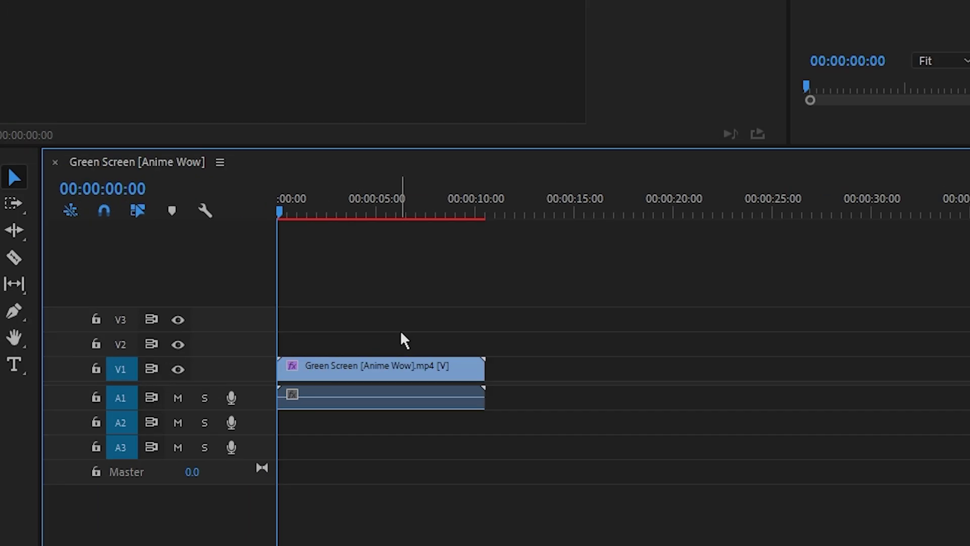
Mark In and Out points around the whole clip, select the video and audio clips, and bring up Export Settings
key("ctrl+i")
key("ctrl+o")
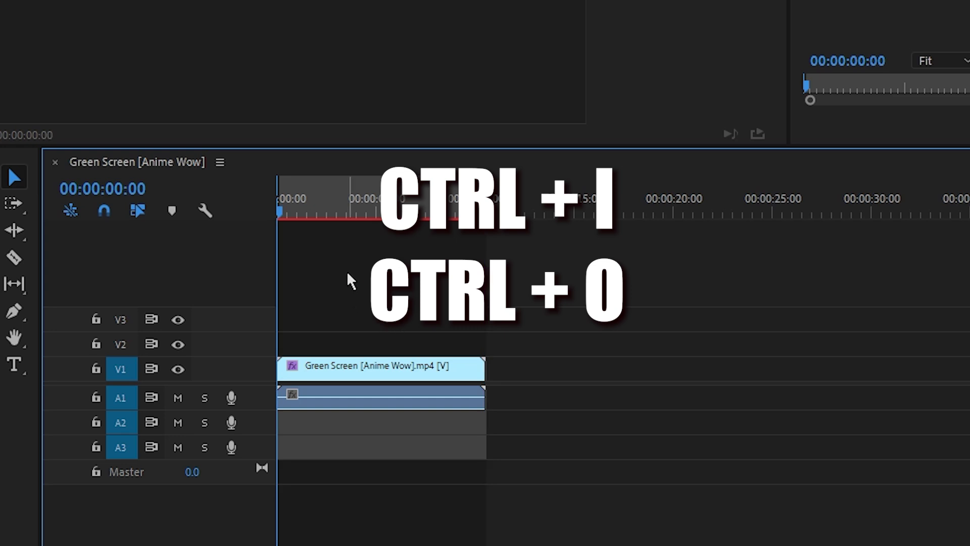
mouse_move(346, 270)
left_mouse_down()
mouse_move(292, 416)
mouse_move(304, 412)
left_mouse_up()
key("Down")
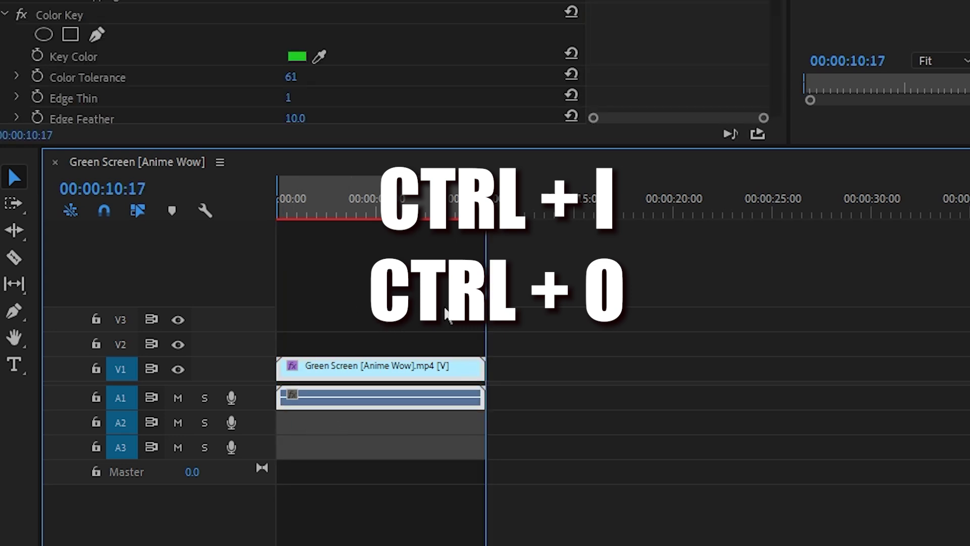
left_click_drag(444, 307, 480, 417)
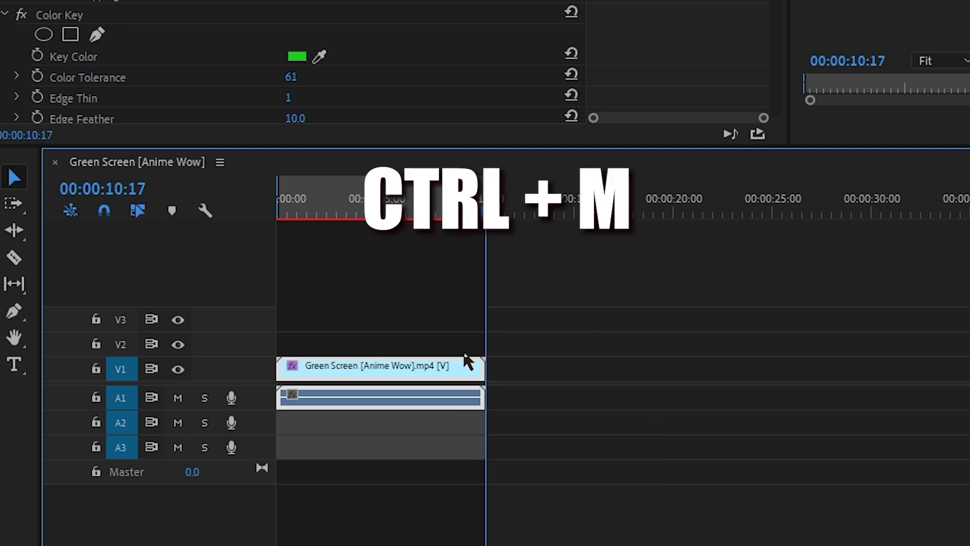
key("ctrl+m")
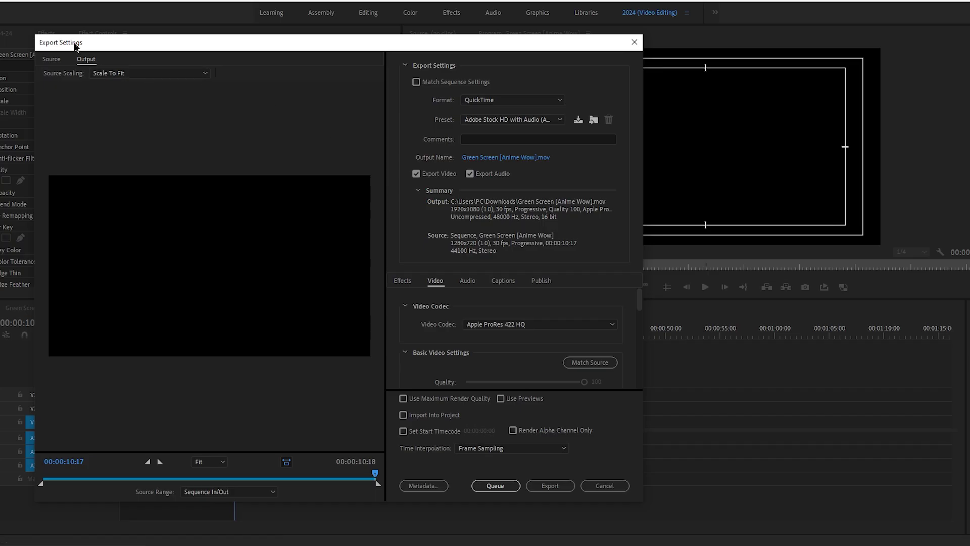
Switch the export format to QuickTime and list its preset choices
left_click(523, 99)
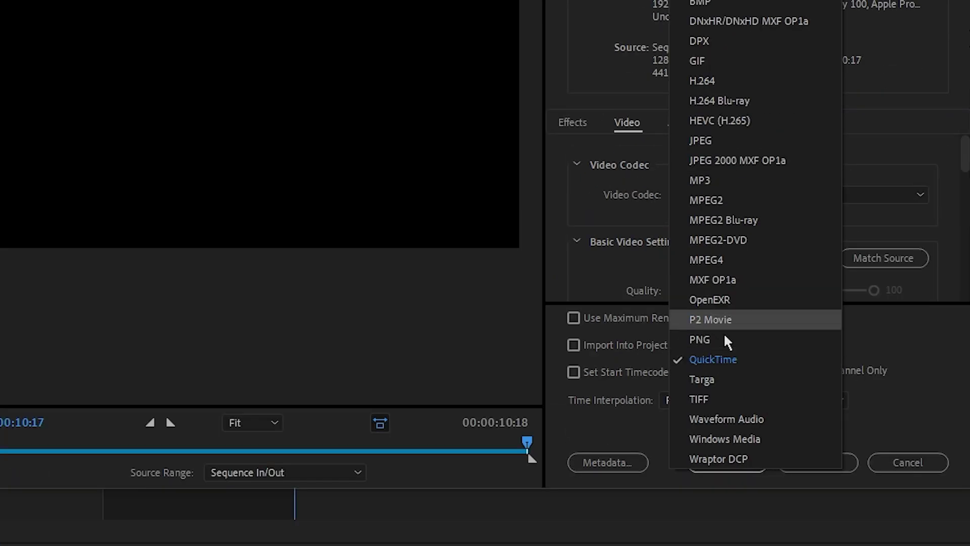
left_click(729, 361)
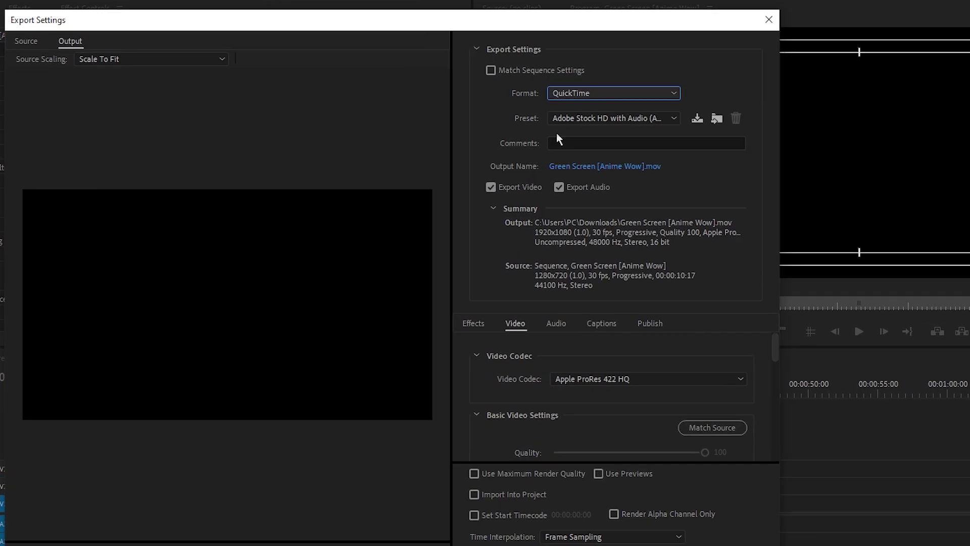
left_click(825, 118)
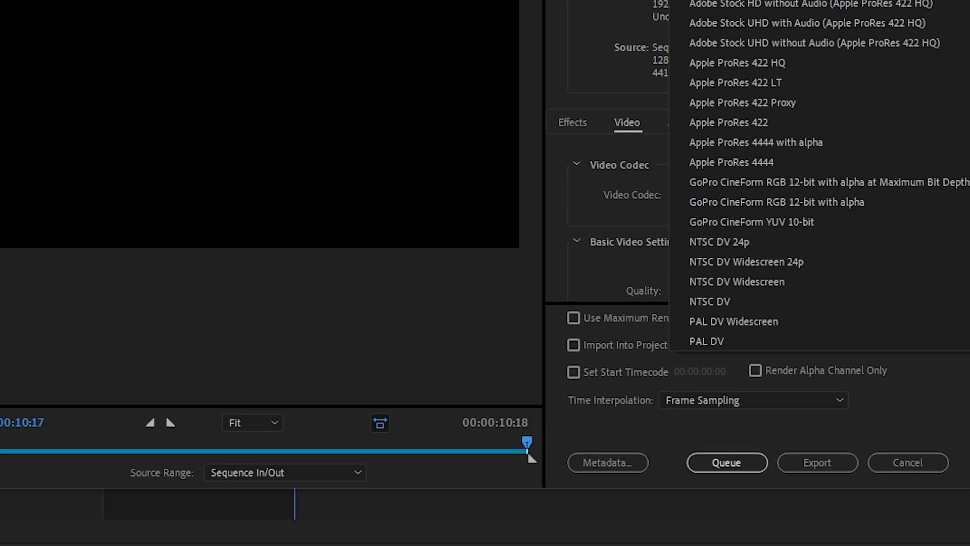